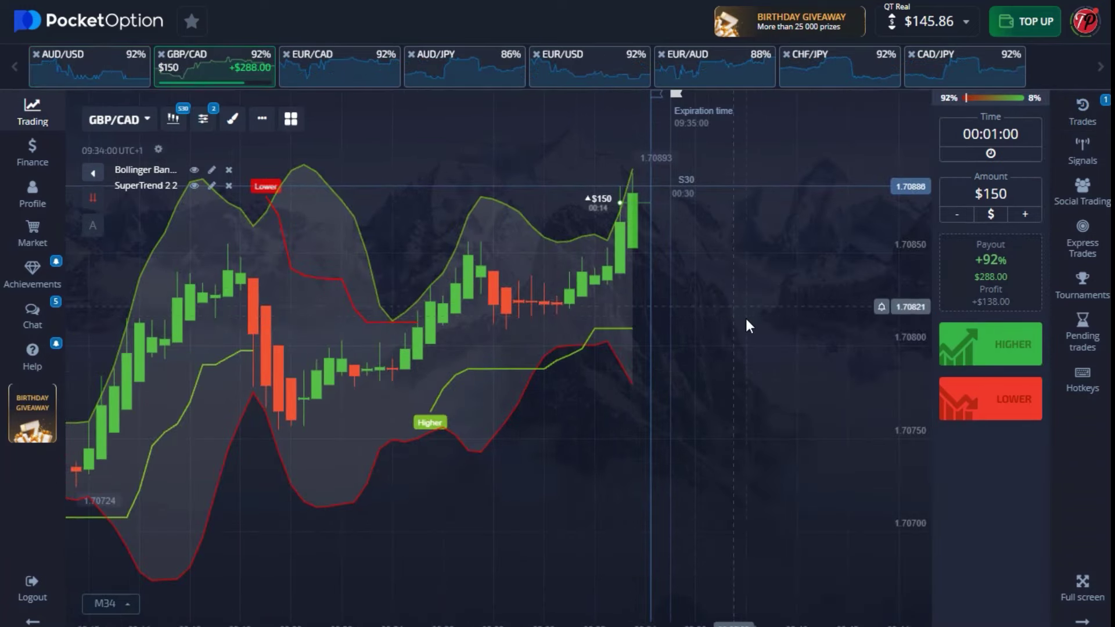
- Set the Volatility Index dashboard date to today, 04/26/2024
scroll(645, 207, "up", 3)
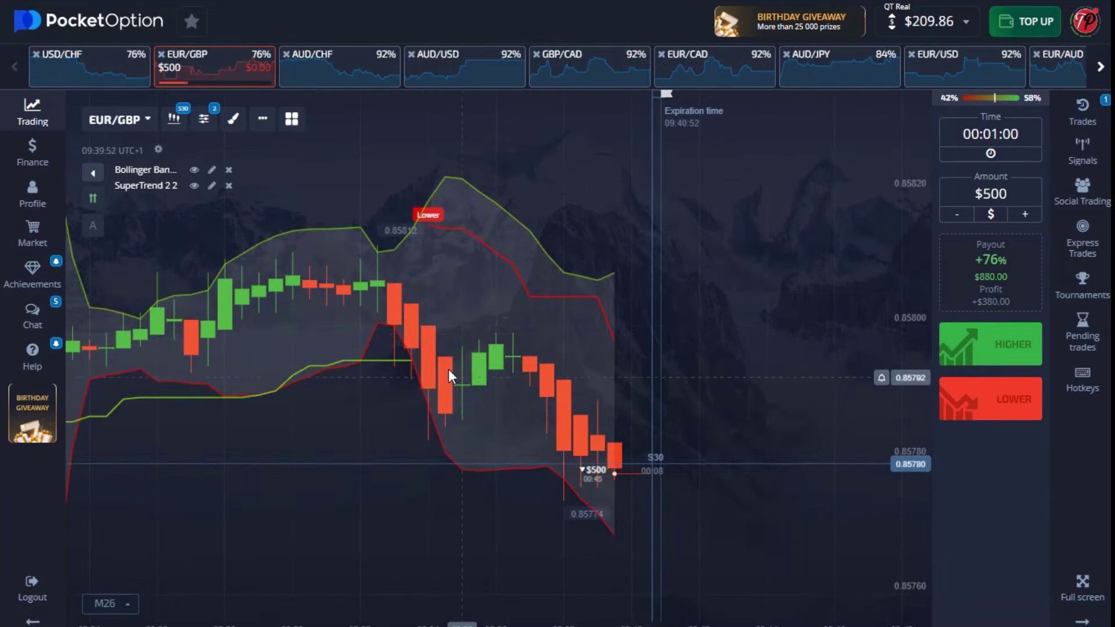
scroll(732, 433, "up", 2)
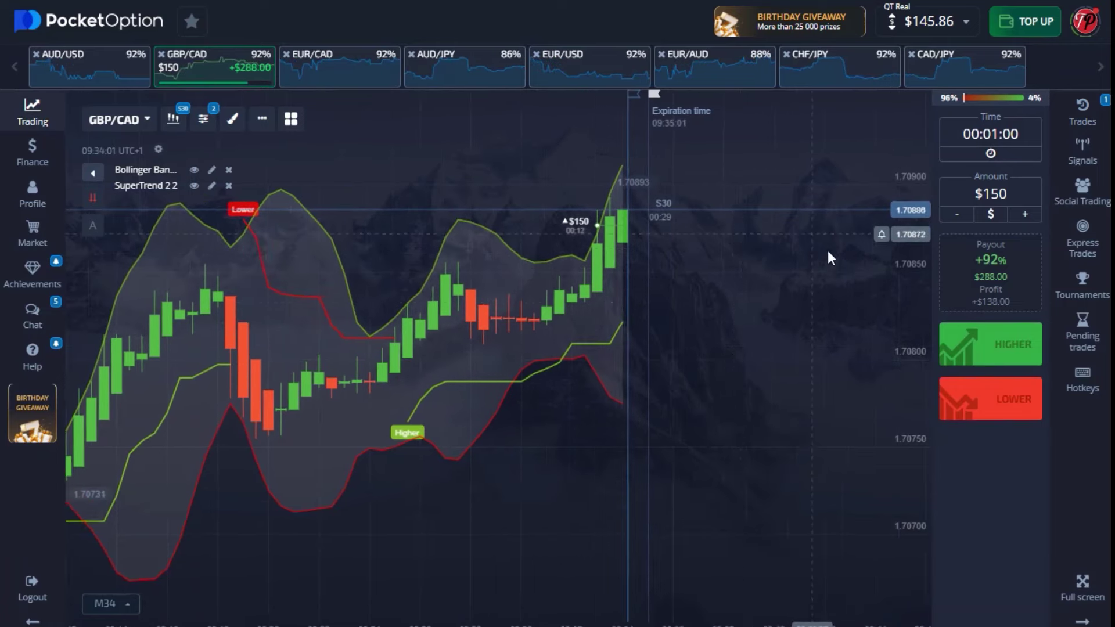
scroll(657, 225, "up", 5)
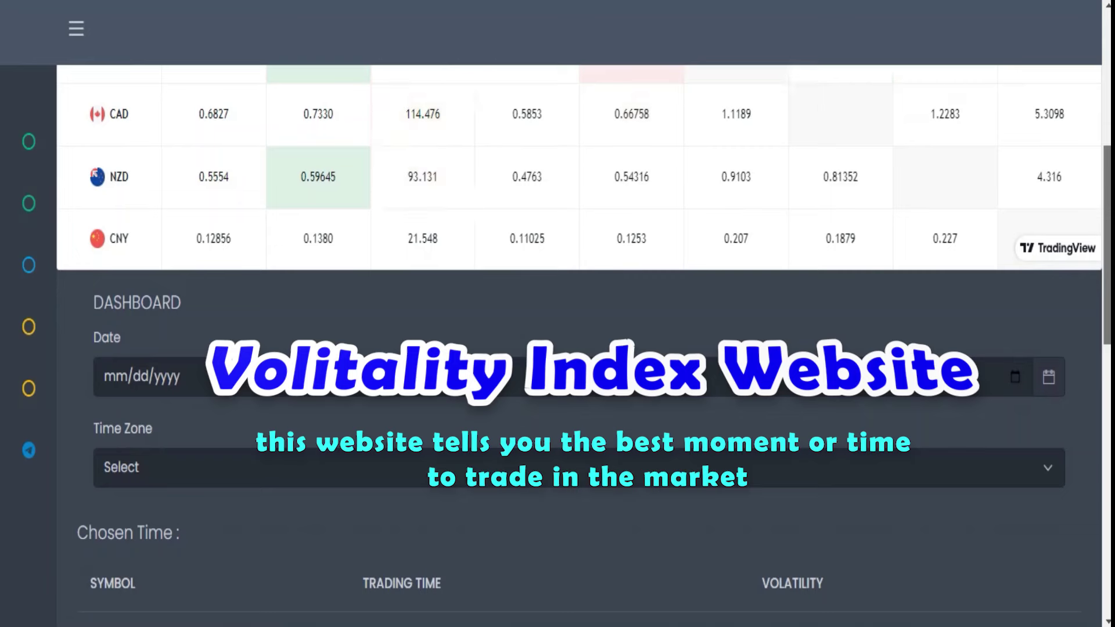
scroll(557, 349, "up", 2)
scroll(557, 348, "down", 2)
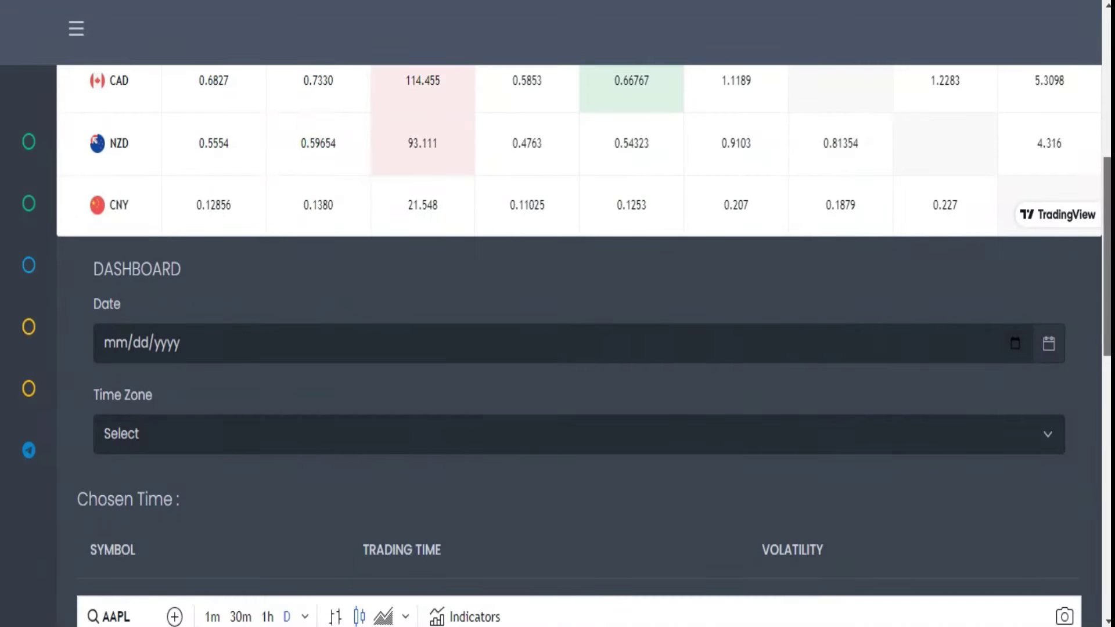
left_click(1009, 353)
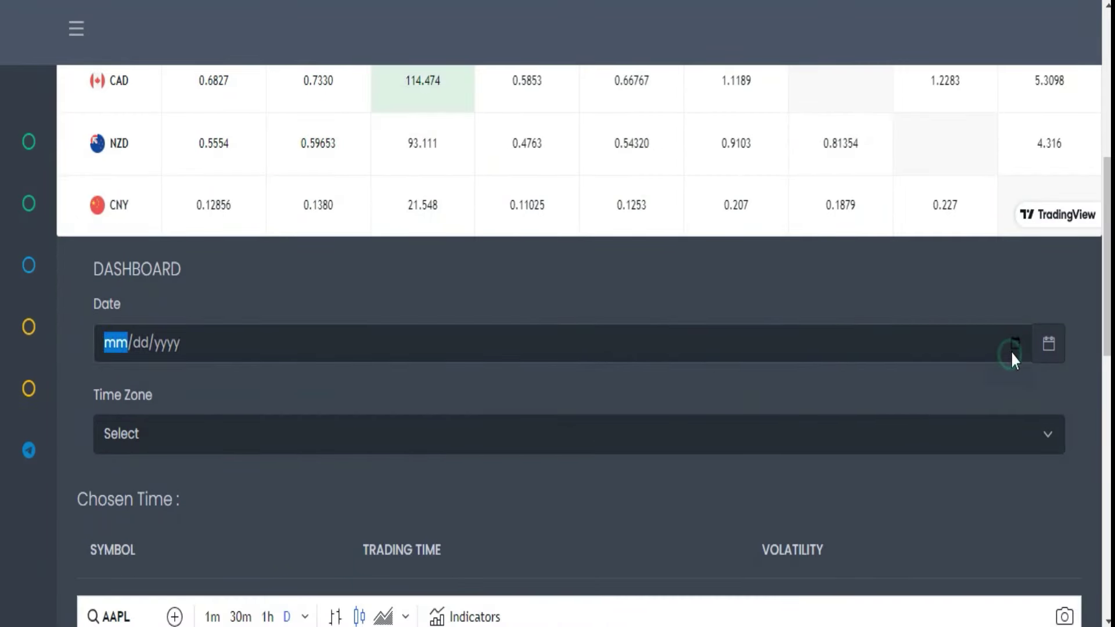
left_click(1011, 346)
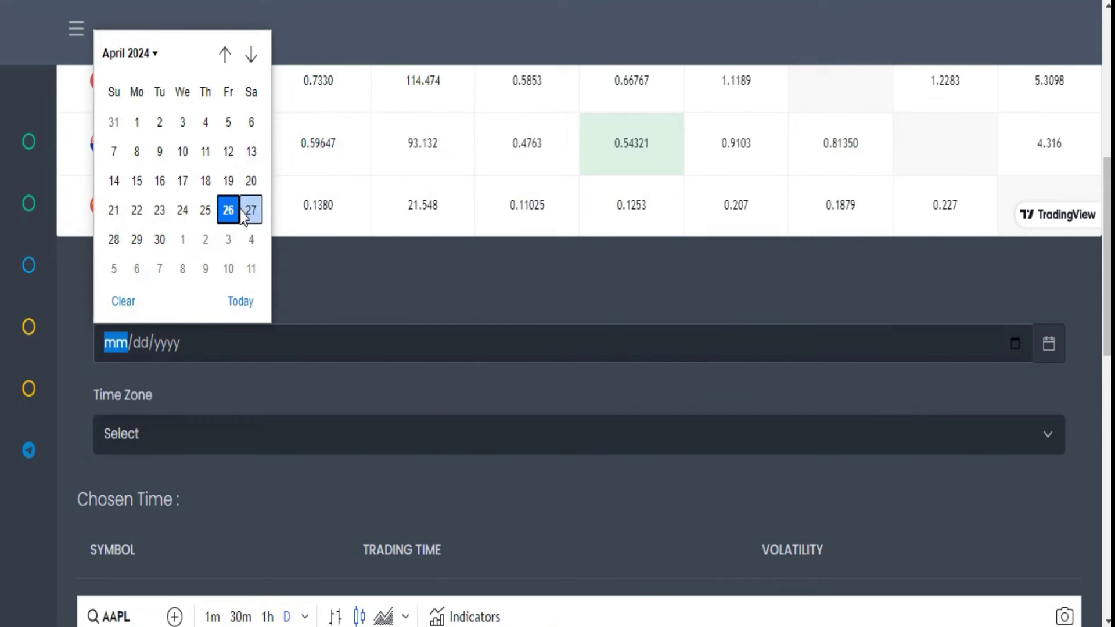
left_click(241, 301)
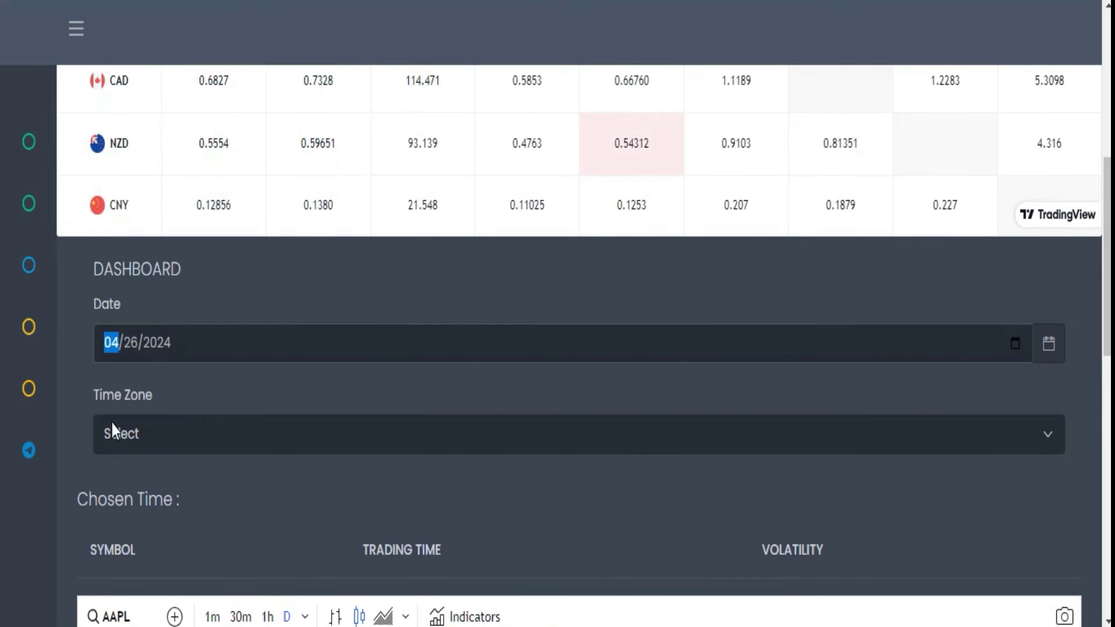
- Select the (UTC+01:00) Edinburgh, London time zone
left_click(313, 440)
scroll(520, 108, "down", 15)
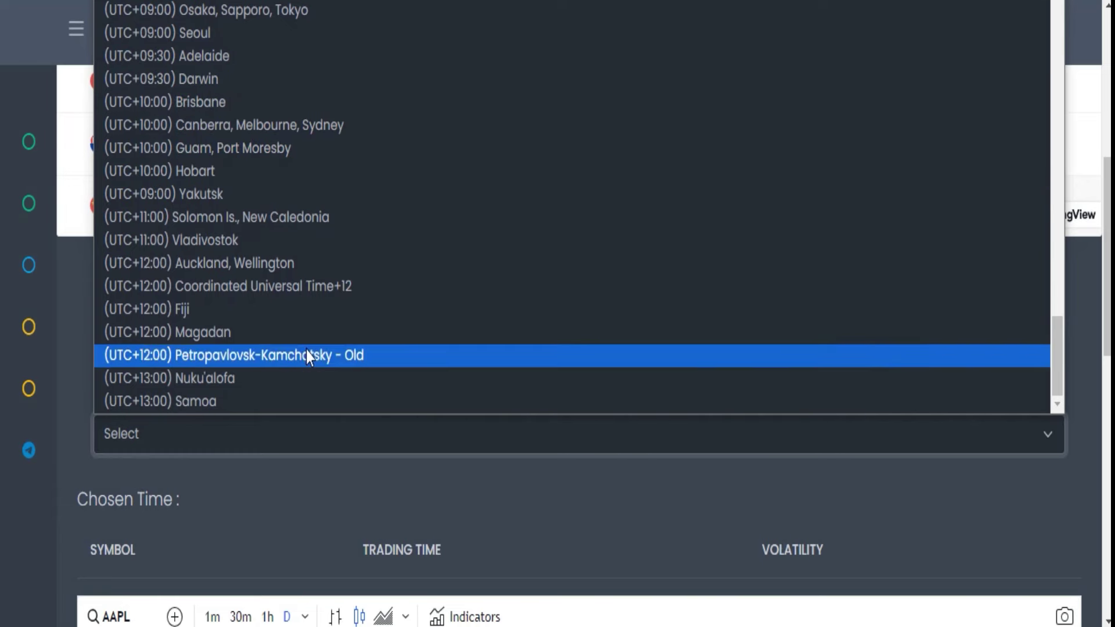
scroll(305, 367, "up", 10)
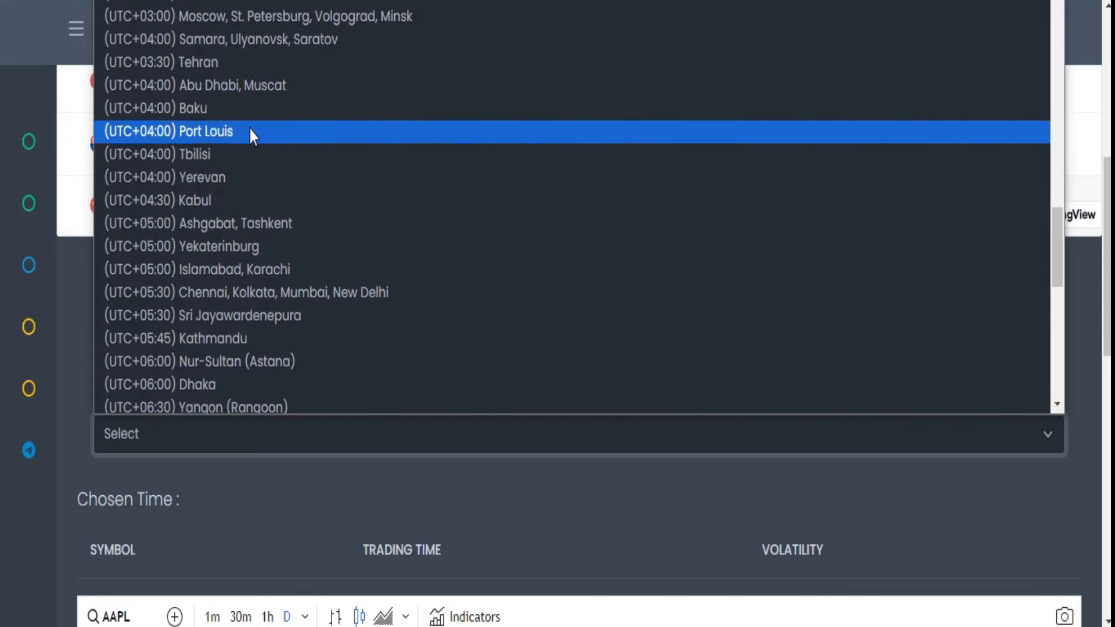
scroll(314, 129, "up", 5)
left_click(248, 93)
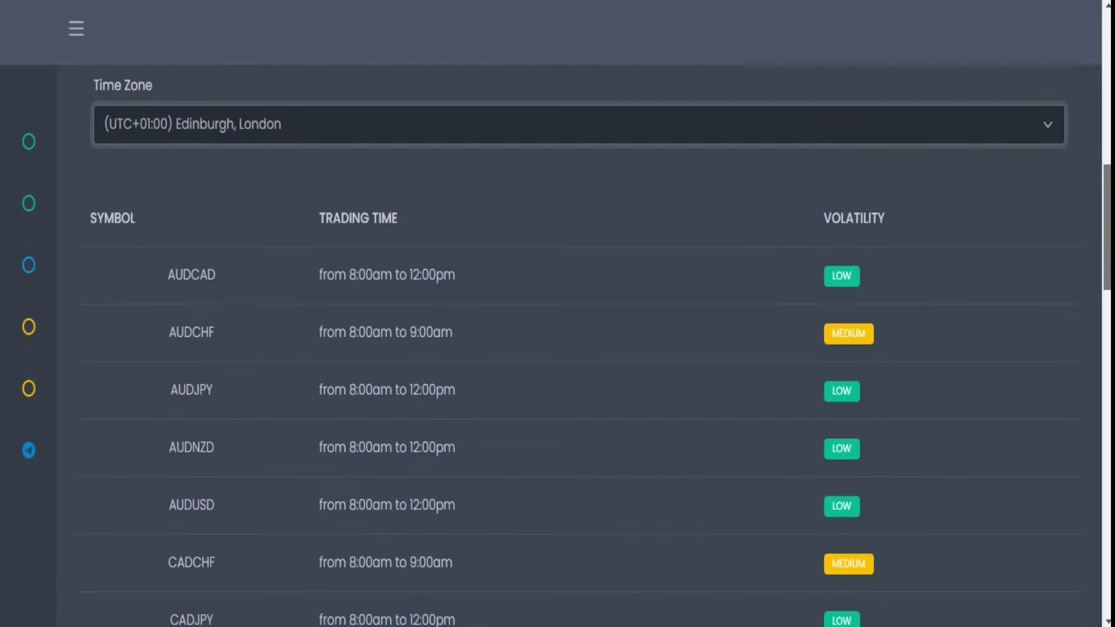
left_click_drag(1107, 183, 1107, 225)
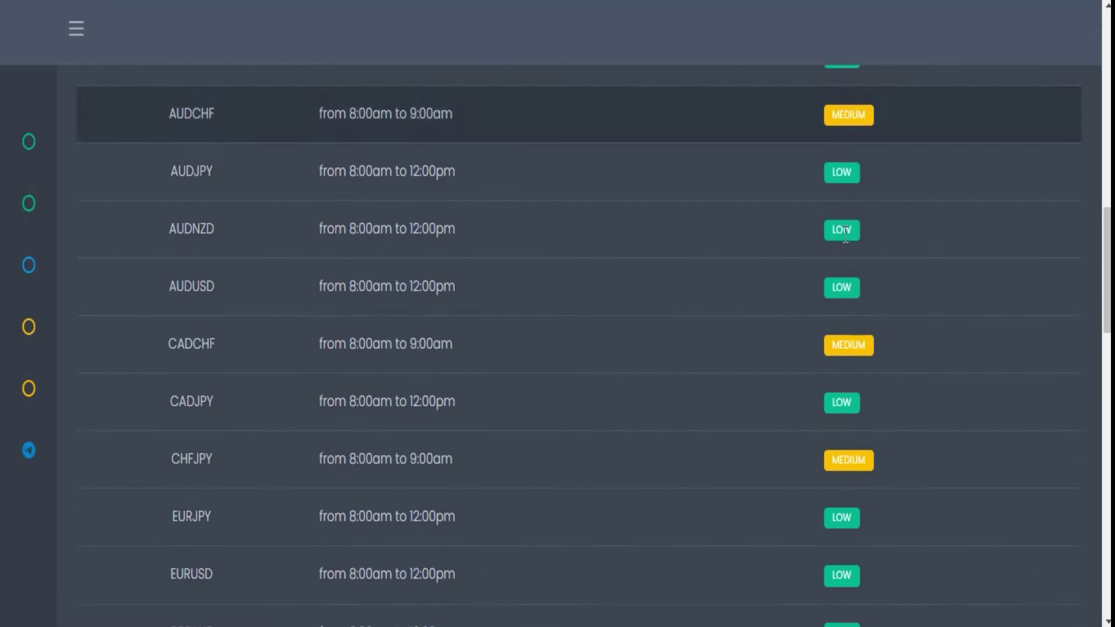
left_click_drag(1107, 313, 1107, 271)
scroll(112, 198, "down", 1)
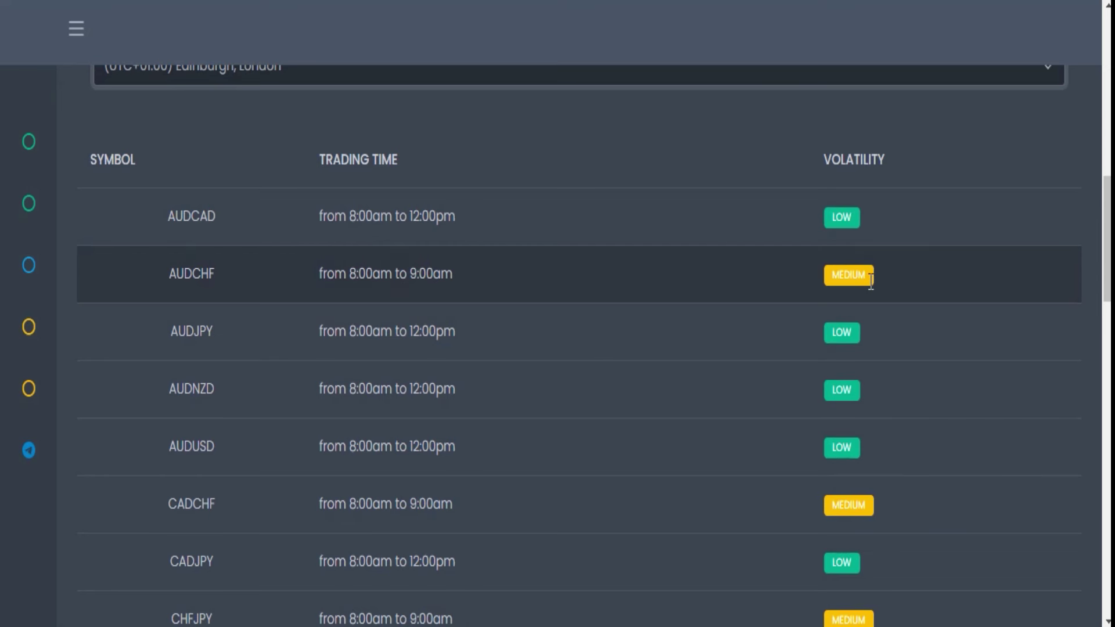
scroll(941, 244, "down", 1)
scroll(1016, 209, "up", 1)
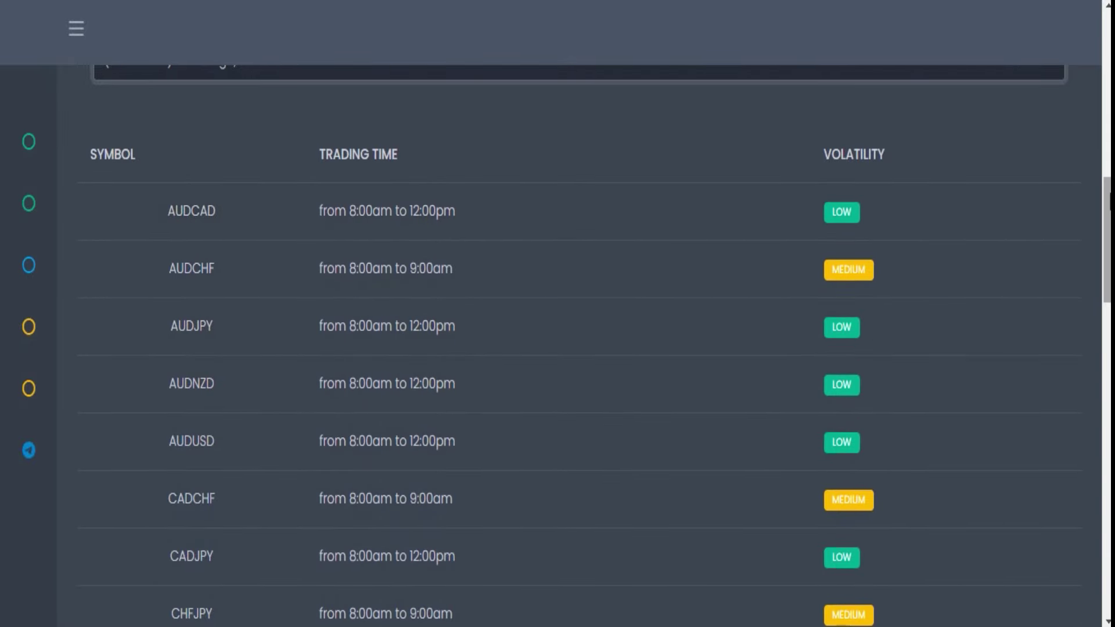
left_click_drag(1107, 247, 1107, 378)
scroll(878, 180, "up", 12)
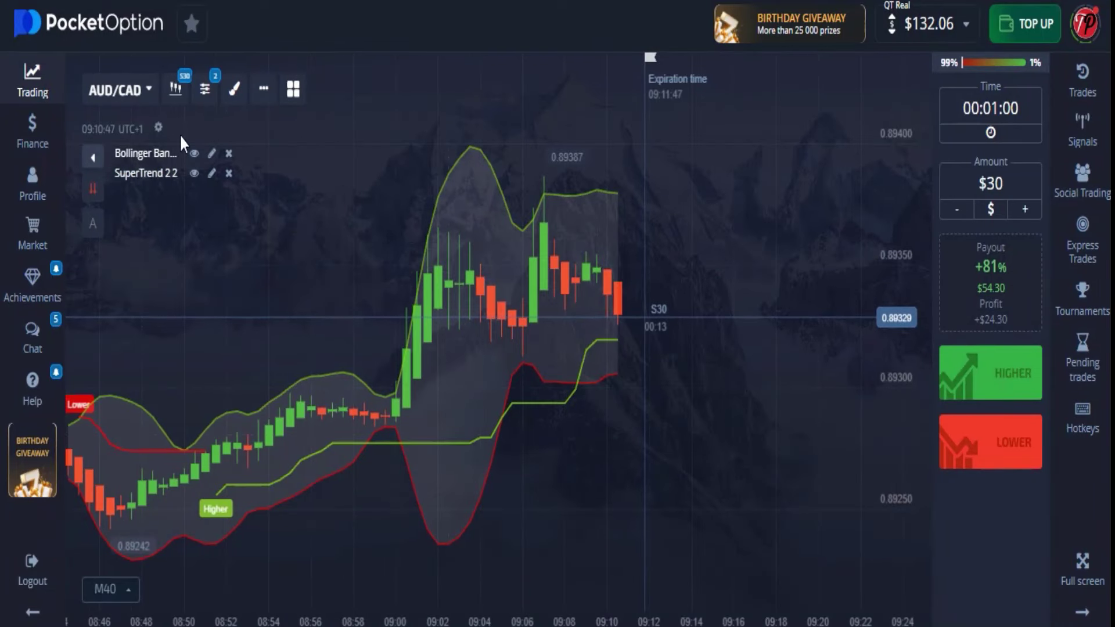
- Search 'aud' in the asset list and switch the chart to the AUD/CAD pair
left_click(139, 90)
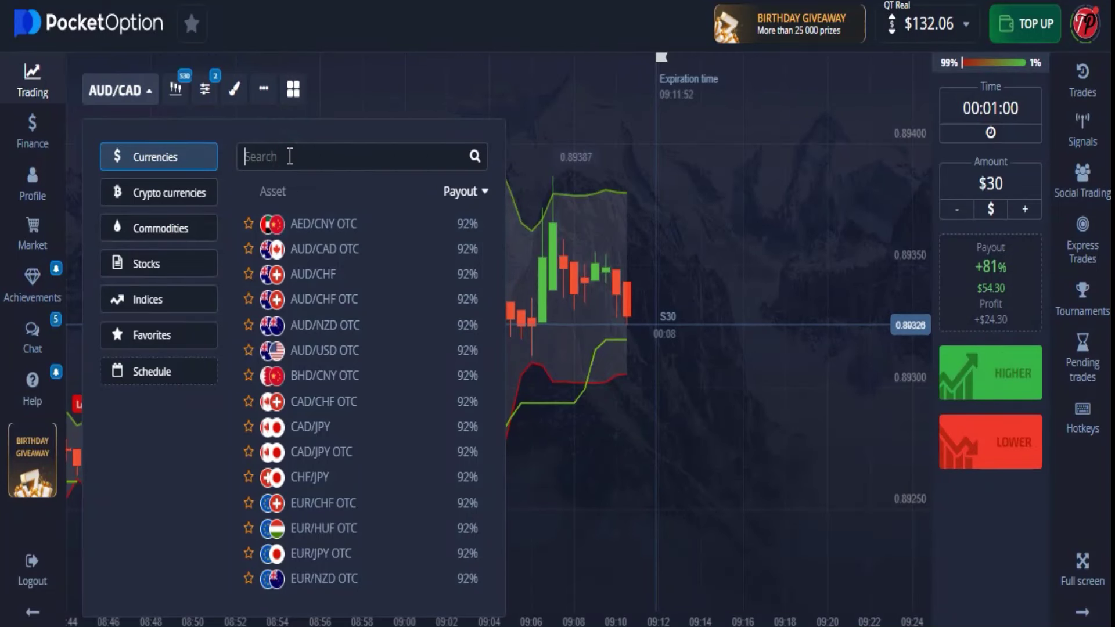
type("aud")
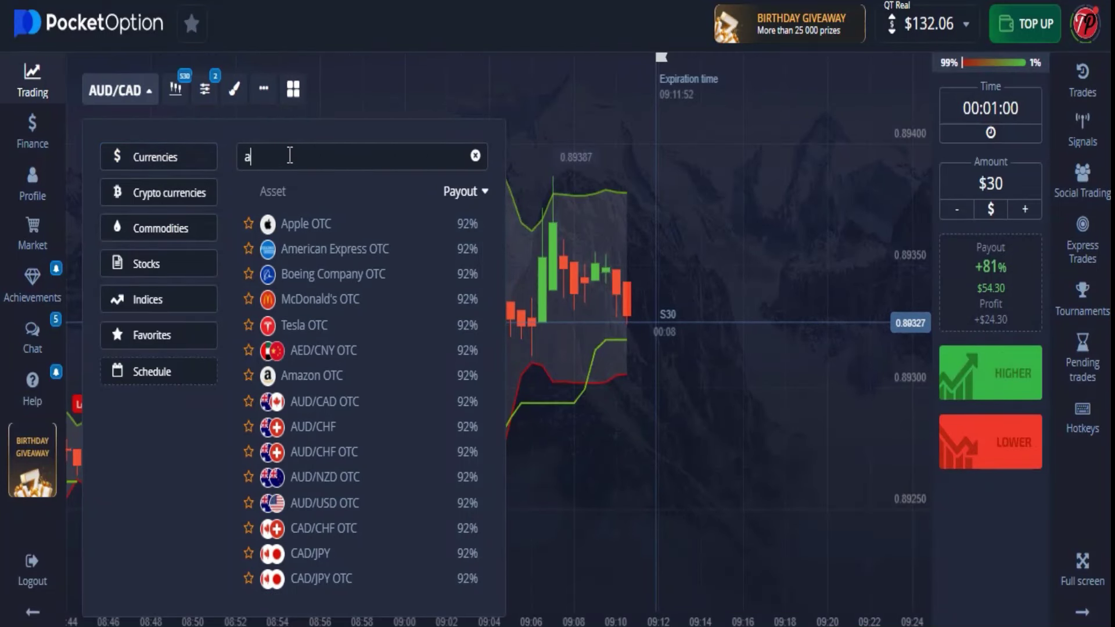
left_click(400, 427)
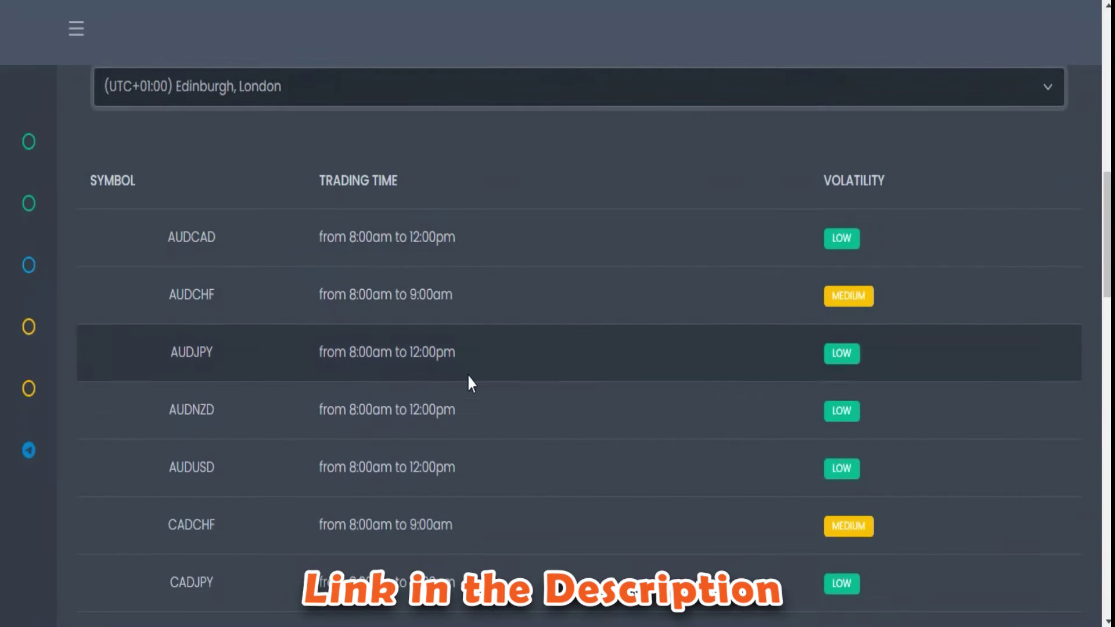
scroll(636, 341, "up", 6)
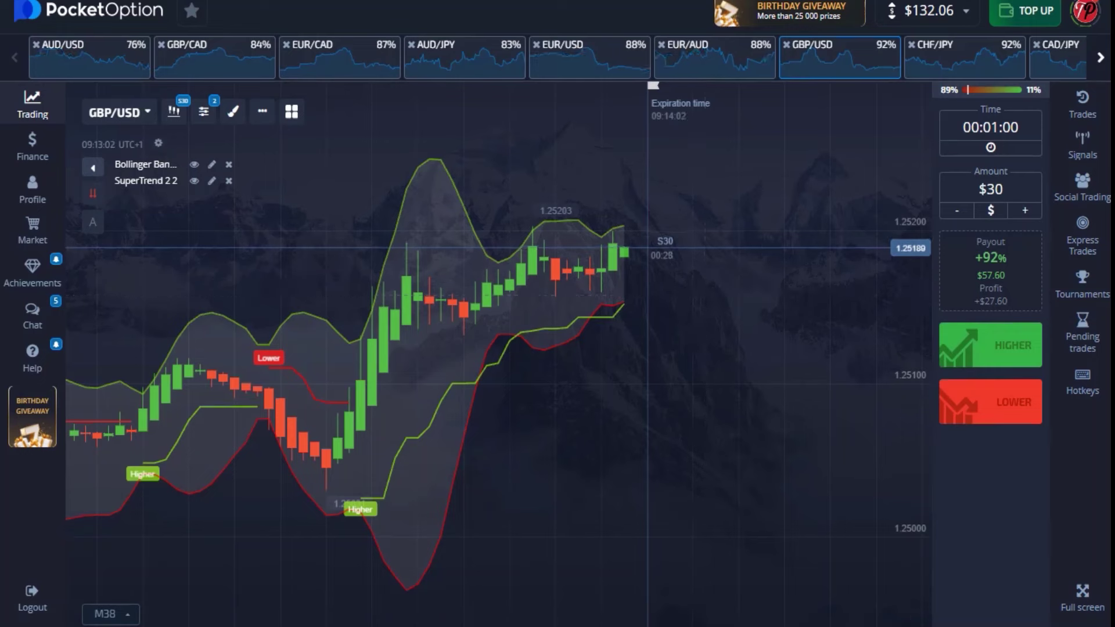
- Confirm the 00:01:00 trade time and switch the S30 chart to Heiken Ashi candles
left_click(1004, 127)
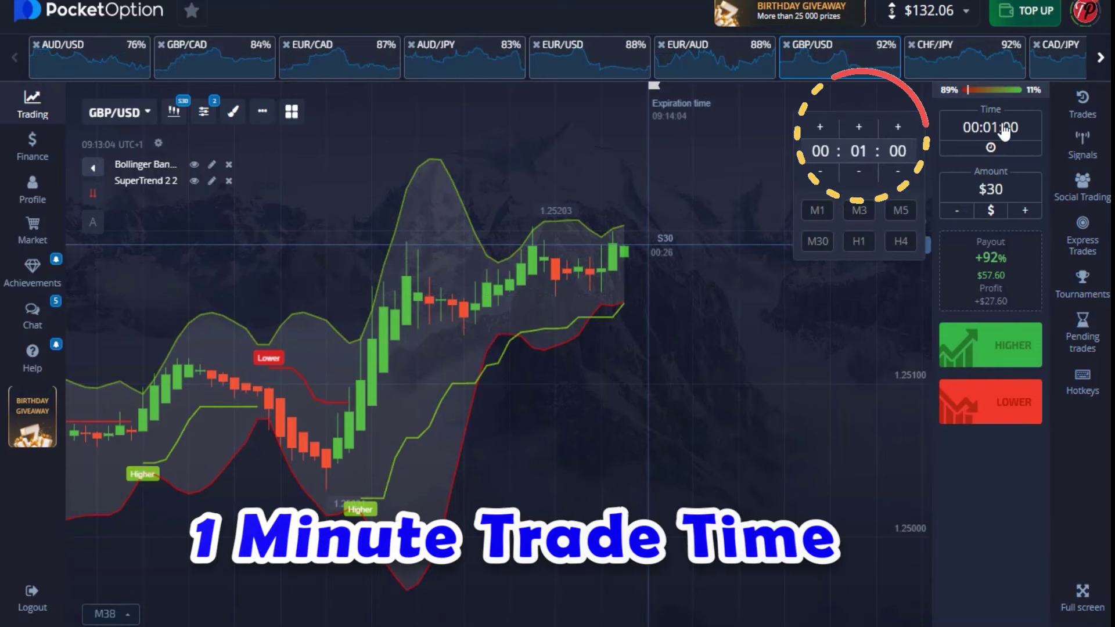
left_click(843, 314)
left_click(173, 110)
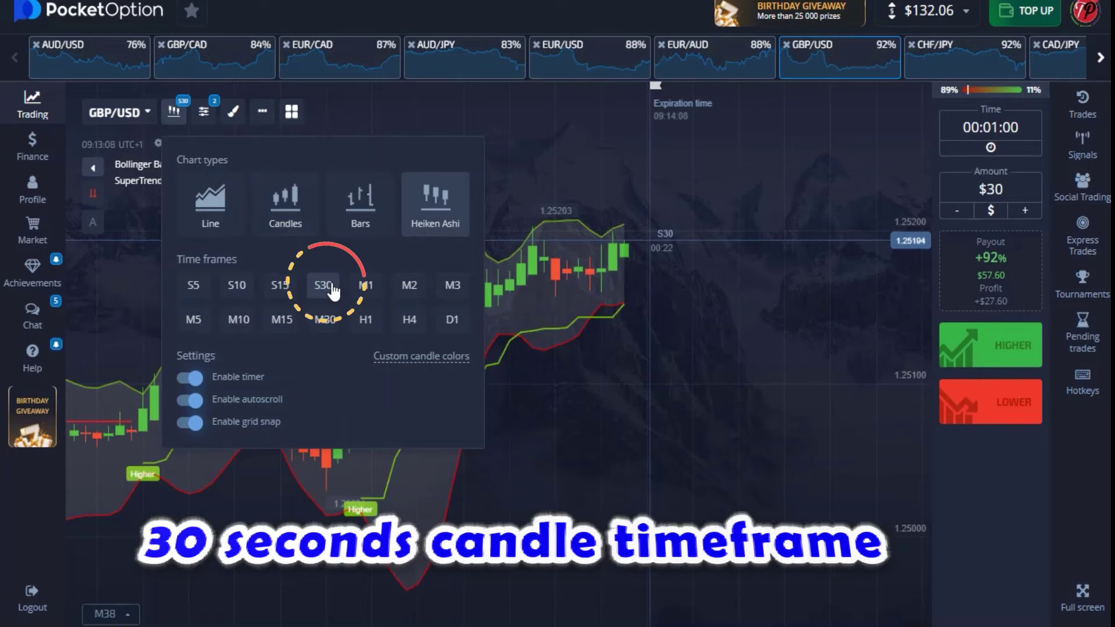
left_click(449, 229)
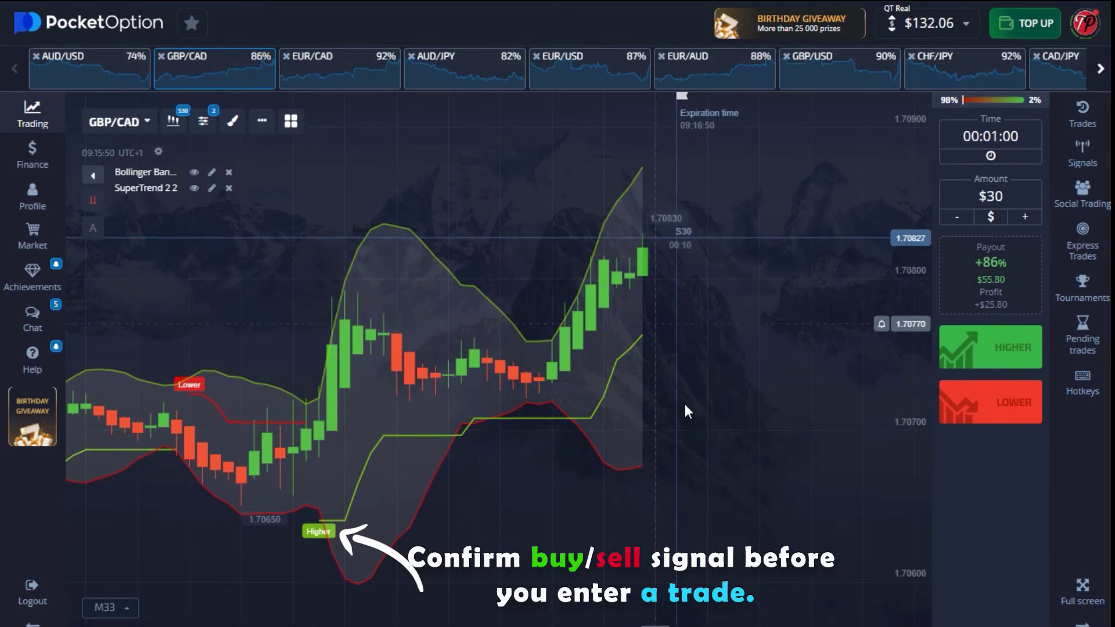
- Place a $30 one-minute Higher trade on GBP/CAD and follow the chart to expiry
left_click(978, 345)
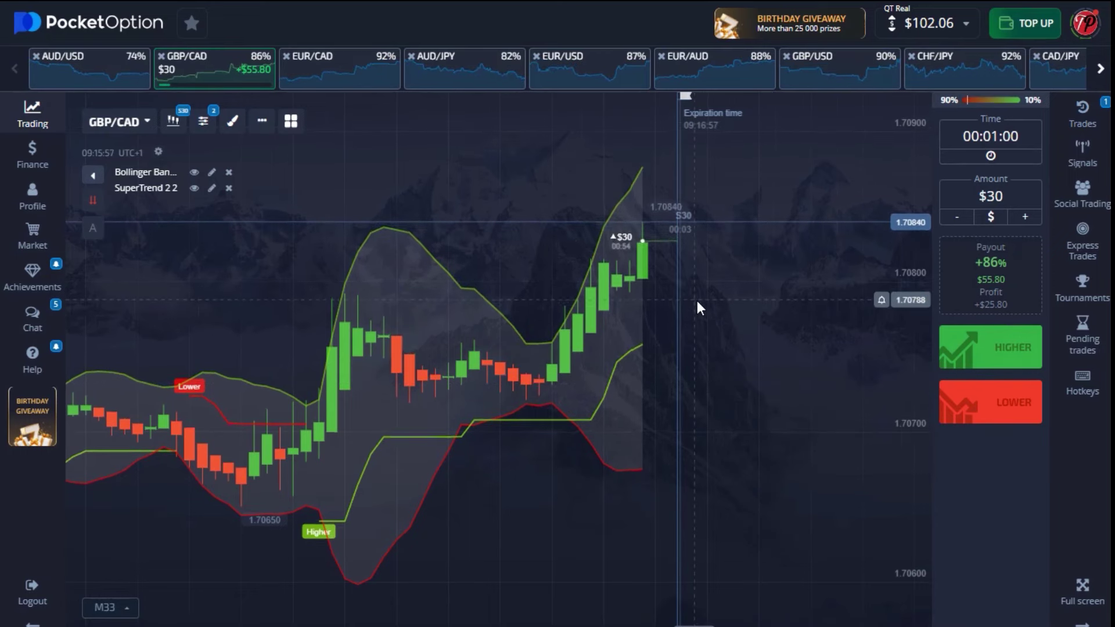
scroll(696, 301, "up", 2)
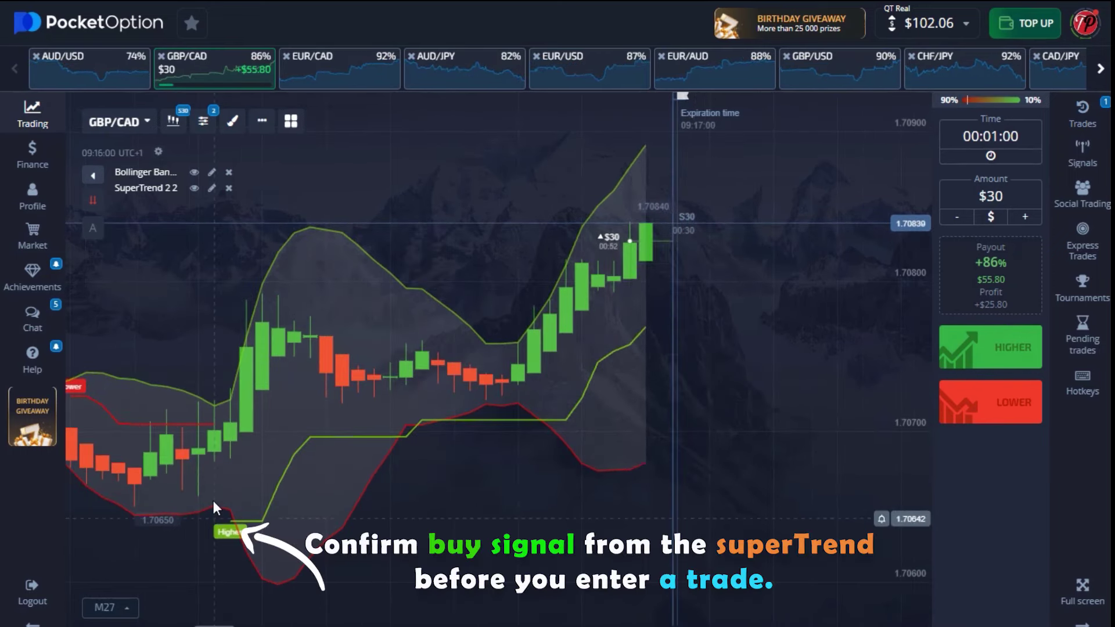
left_click_drag(488, 525, 637, 502)
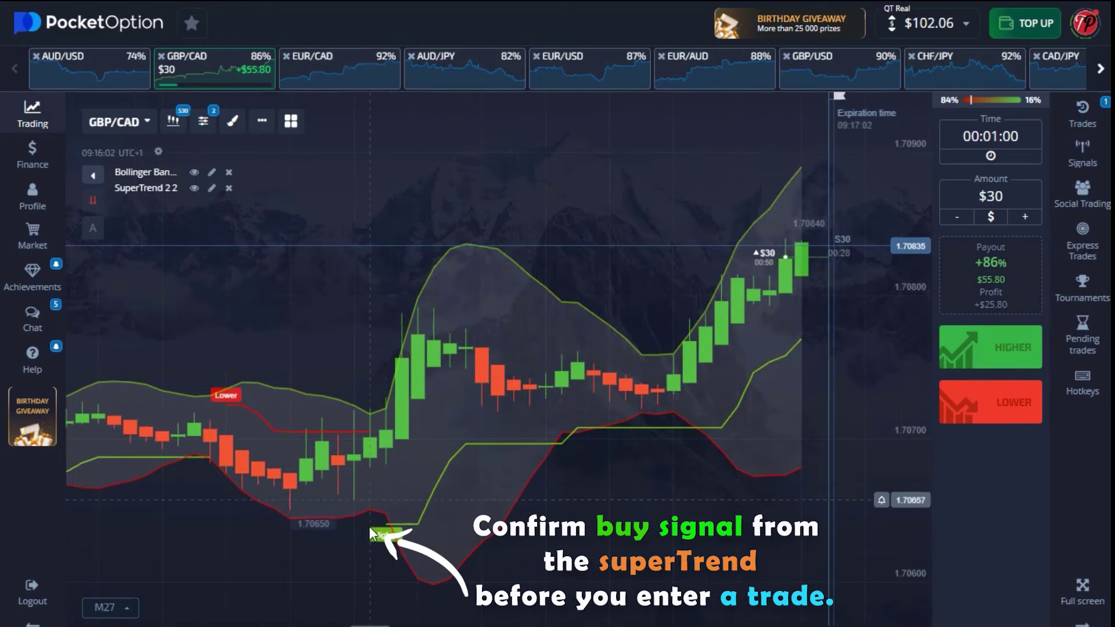
left_click_drag(356, 539, 266, 515)
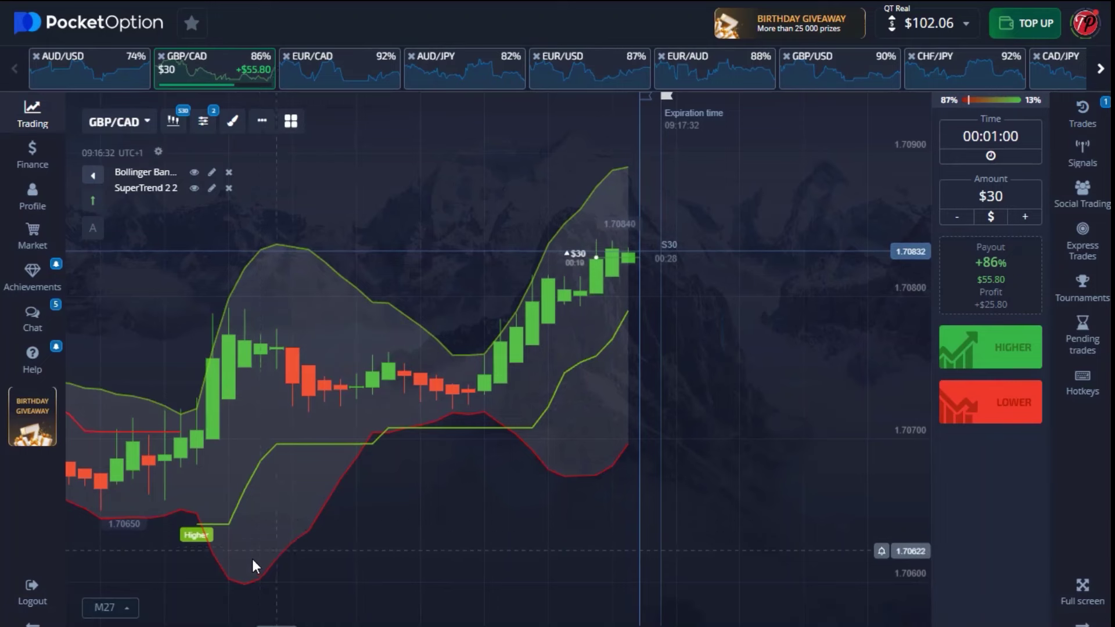
scroll(354, 536, "up", 5)
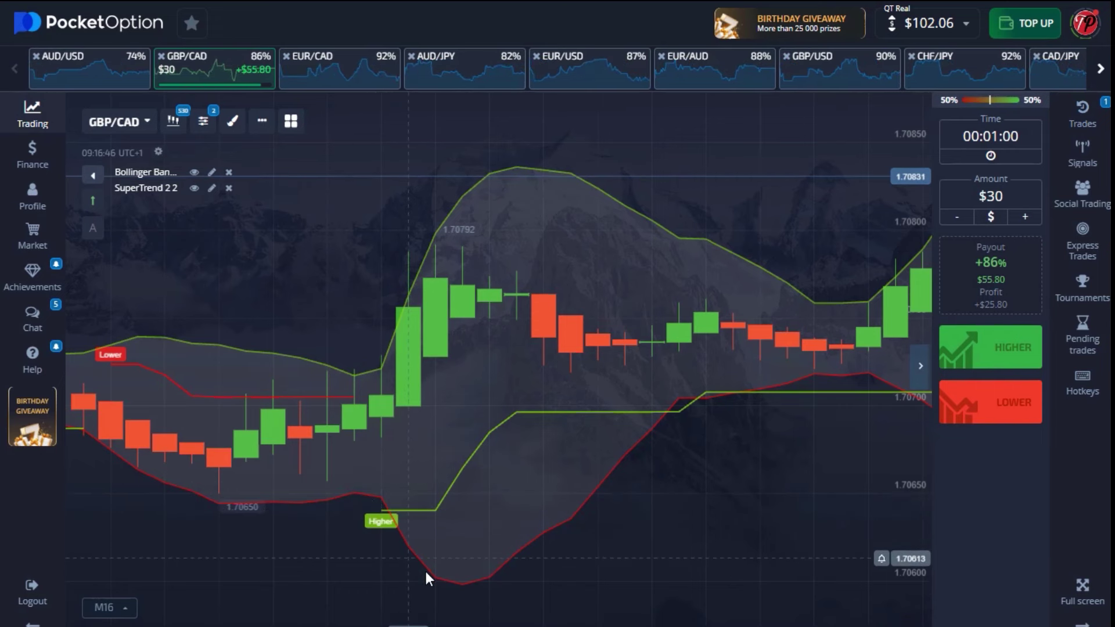
scroll(607, 560, "down", 3)
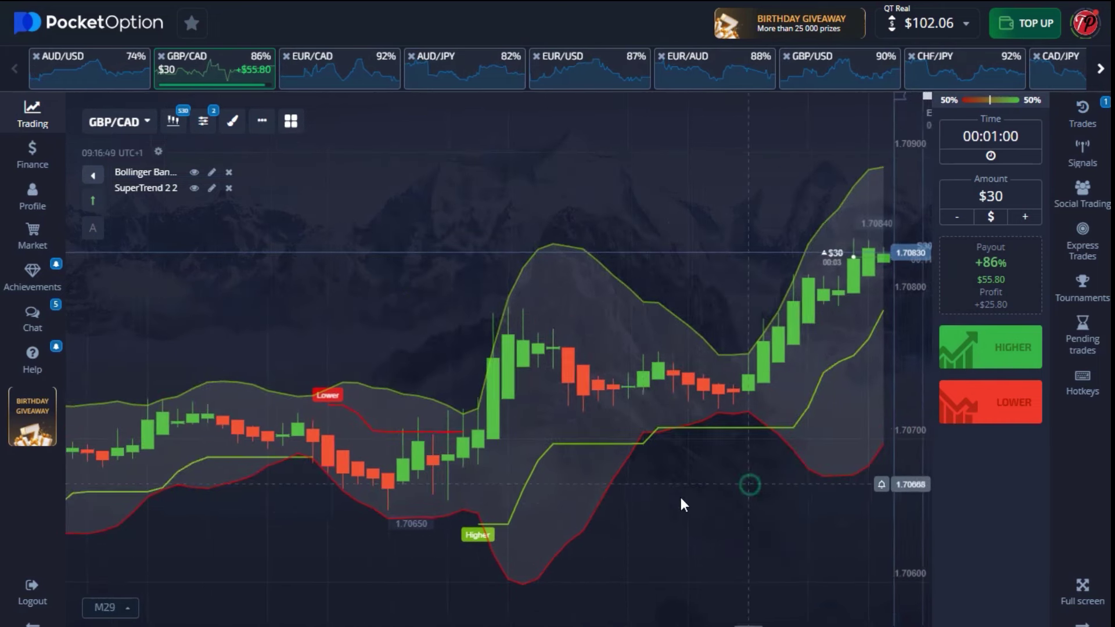
left_click_drag(679, 495, 524, 508)
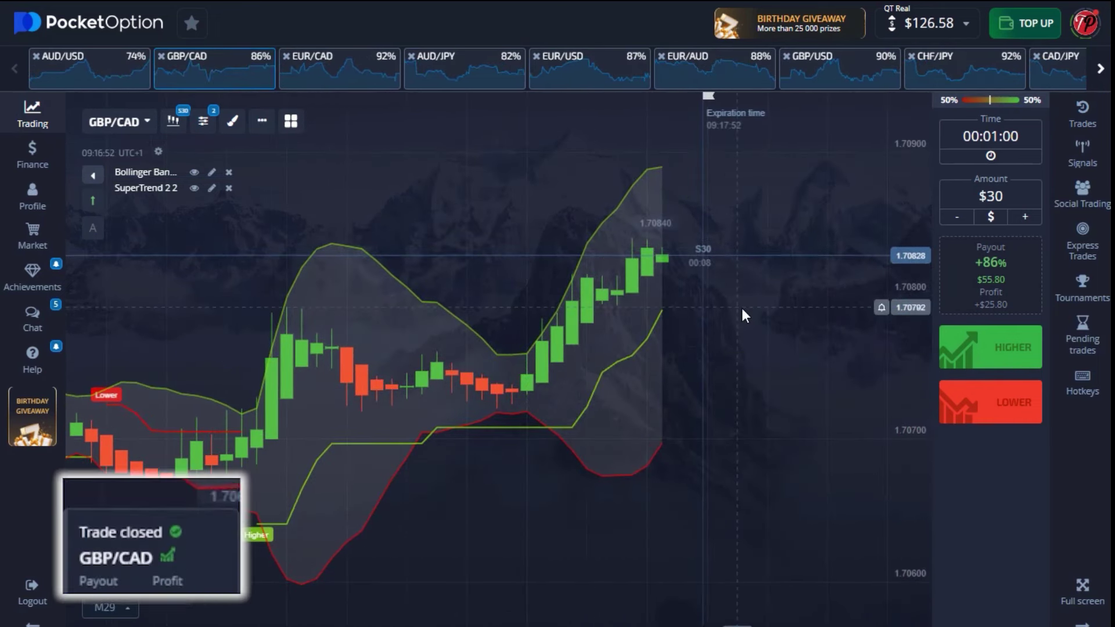
- Zoom and pan the GBP/CAD chart to inspect the newest candles after the win
scroll(657, 354, "up", 3)
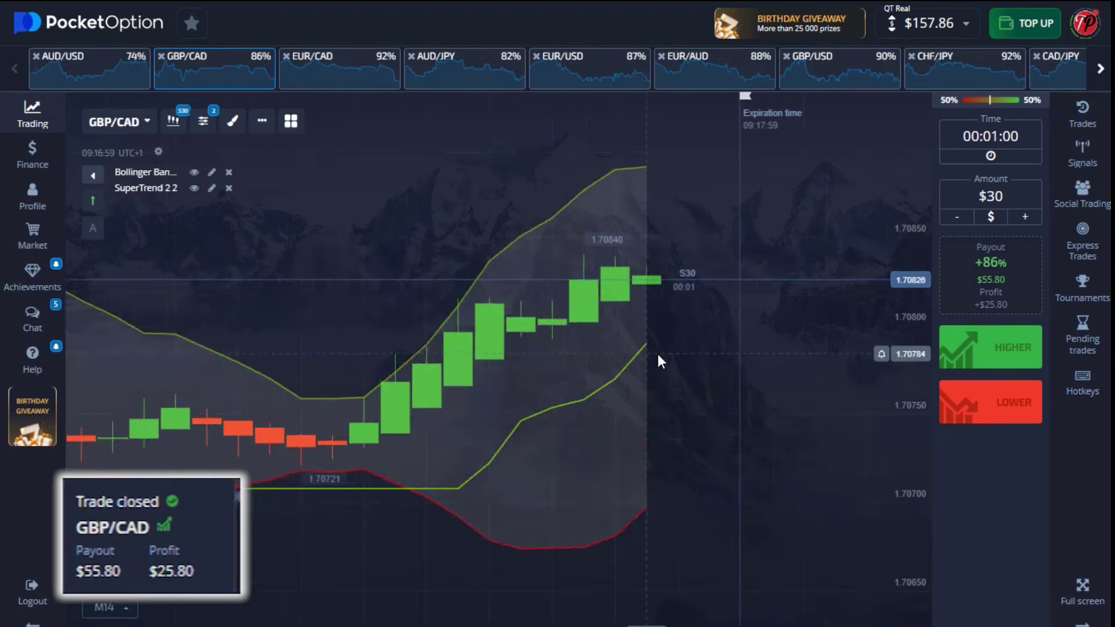
scroll(655, 353, "down", 3)
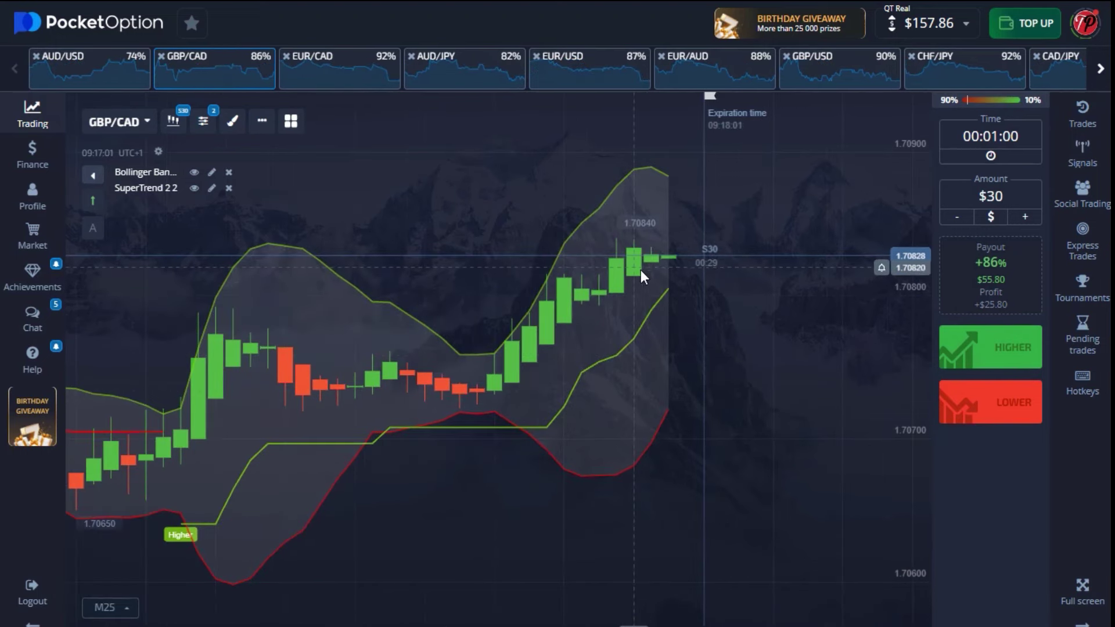
scroll(636, 268, "up", 2)
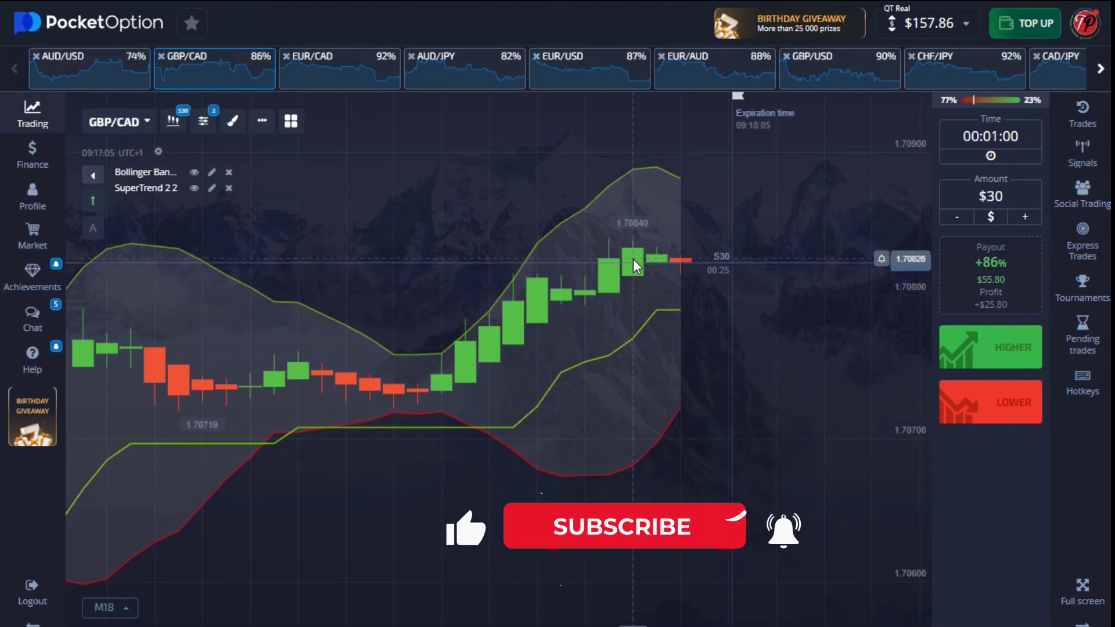
left_click_drag(638, 261, 584, 280)
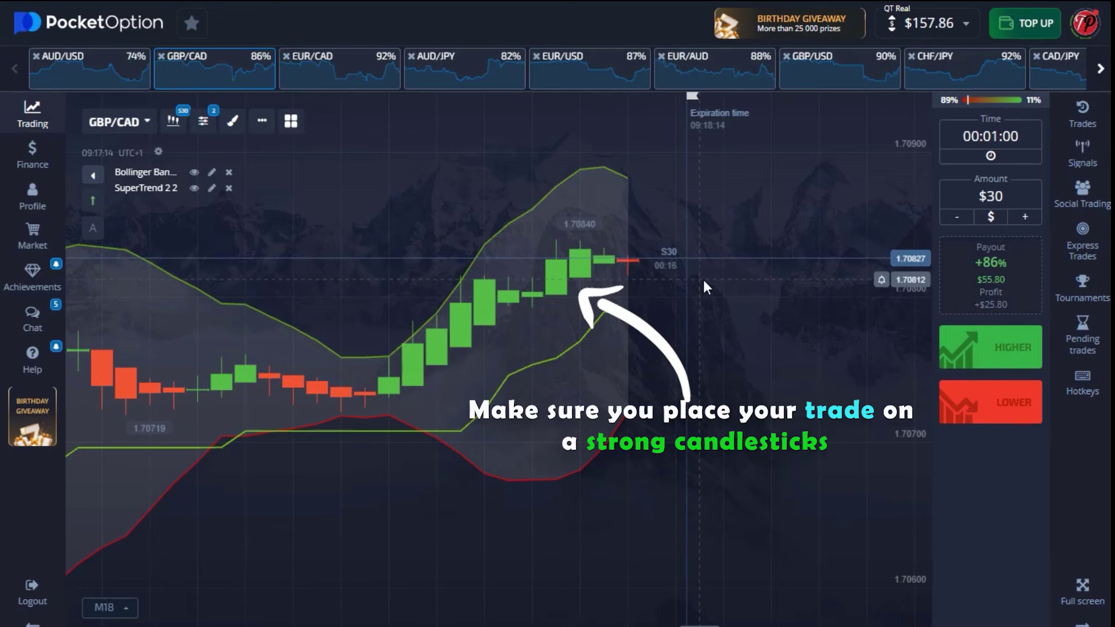
scroll(703, 280, "down", 3)
scroll(702, 279, "up", 5)
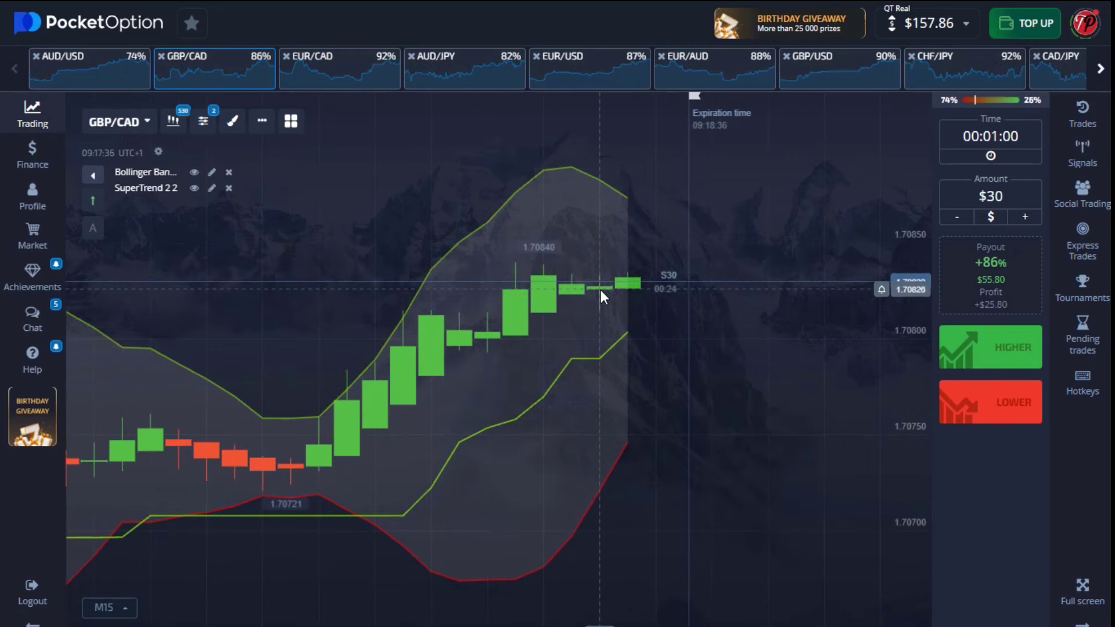
scroll(741, 346, "down", 2)
scroll(741, 346, "down", 2)
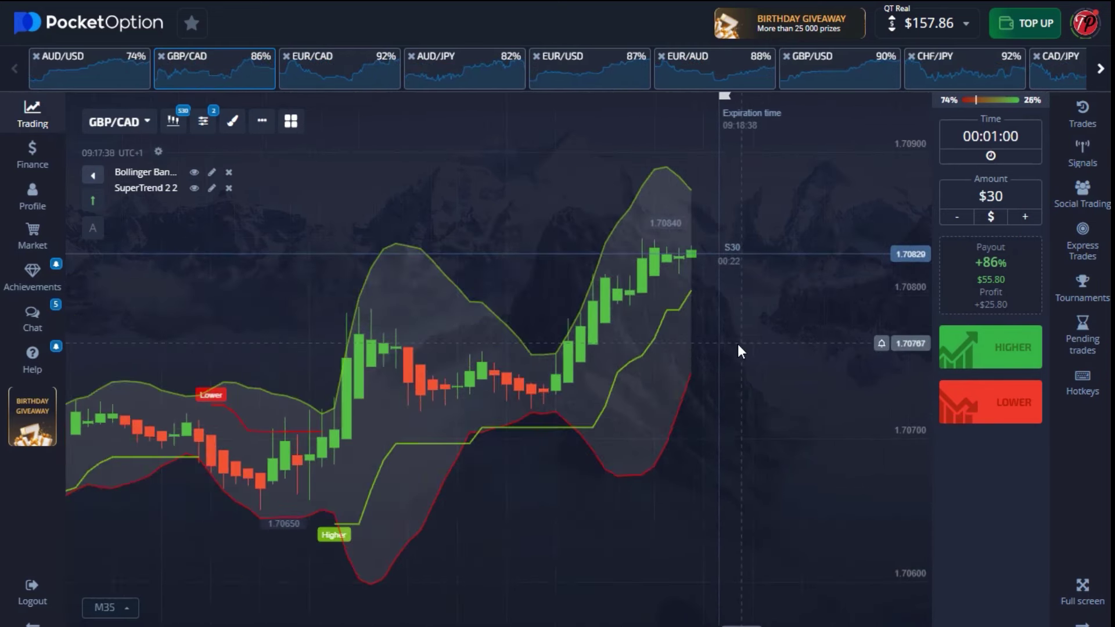